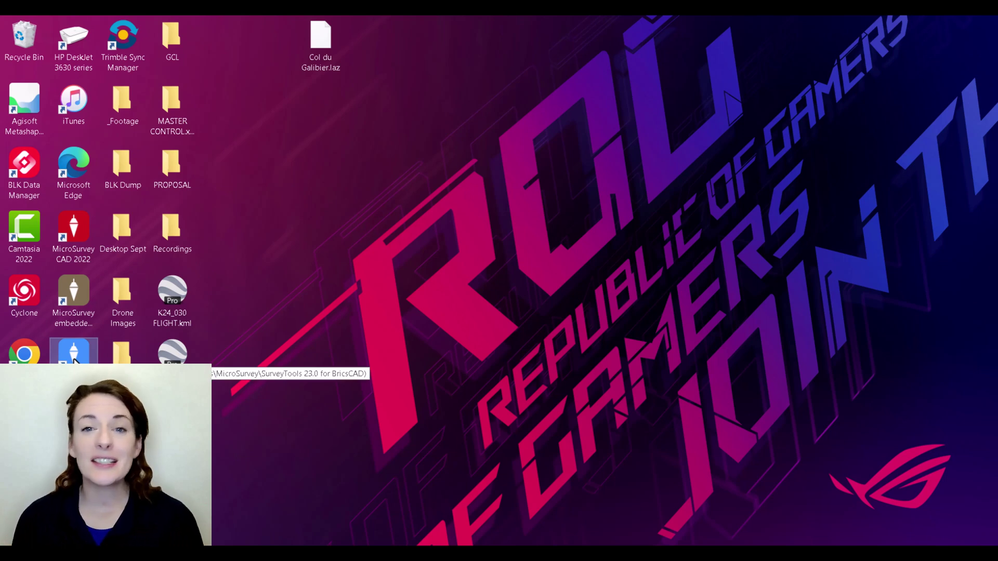
- Launch SurveyTools for BricsCAD in the Civil Design edition on the trial licence
double_click(74, 359)
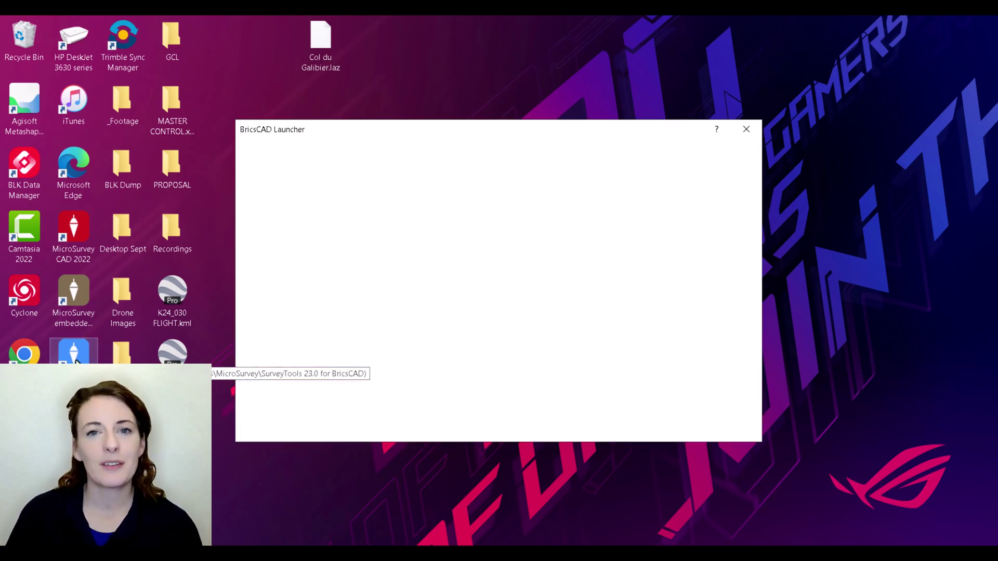
click(497, 338)
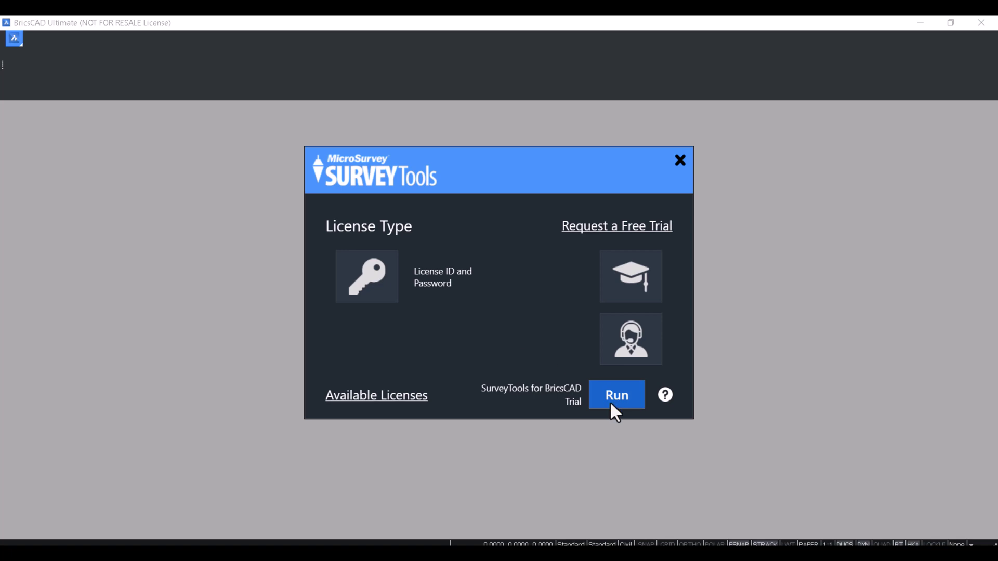
click(611, 399)
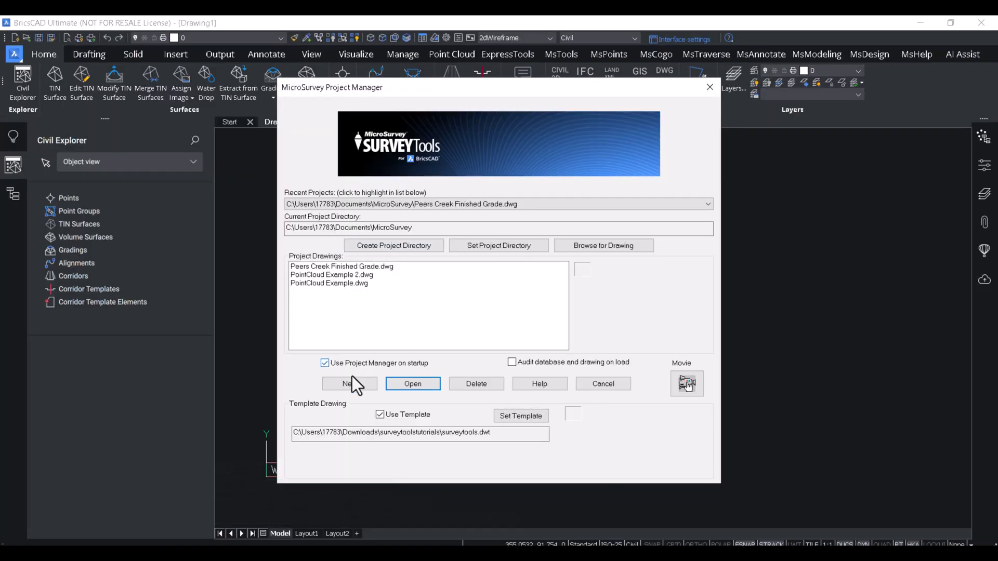
- Create and save a new project drawing named 'PointCloud Demo'
click(350, 383)
text(Point)
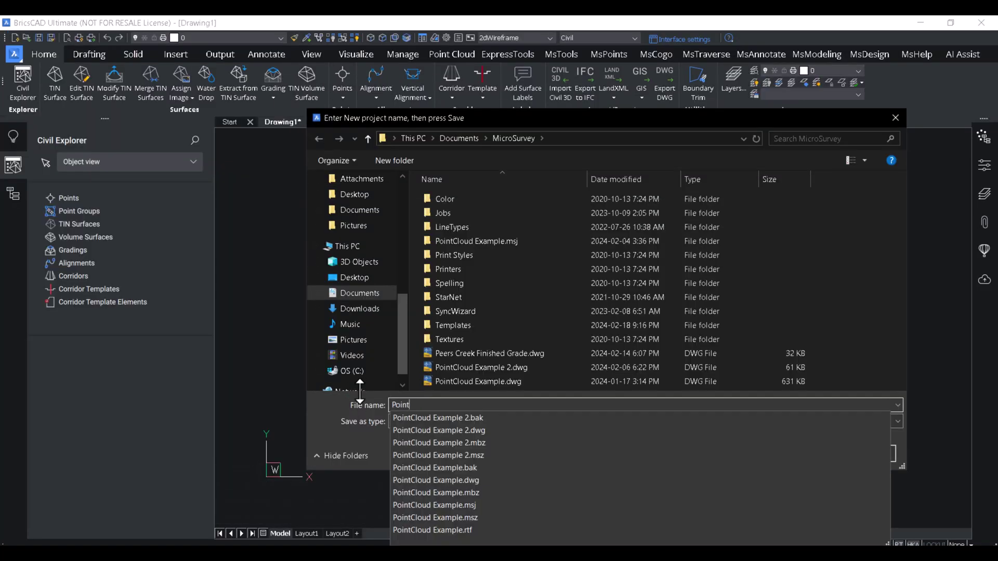
text(Cloud Demo)
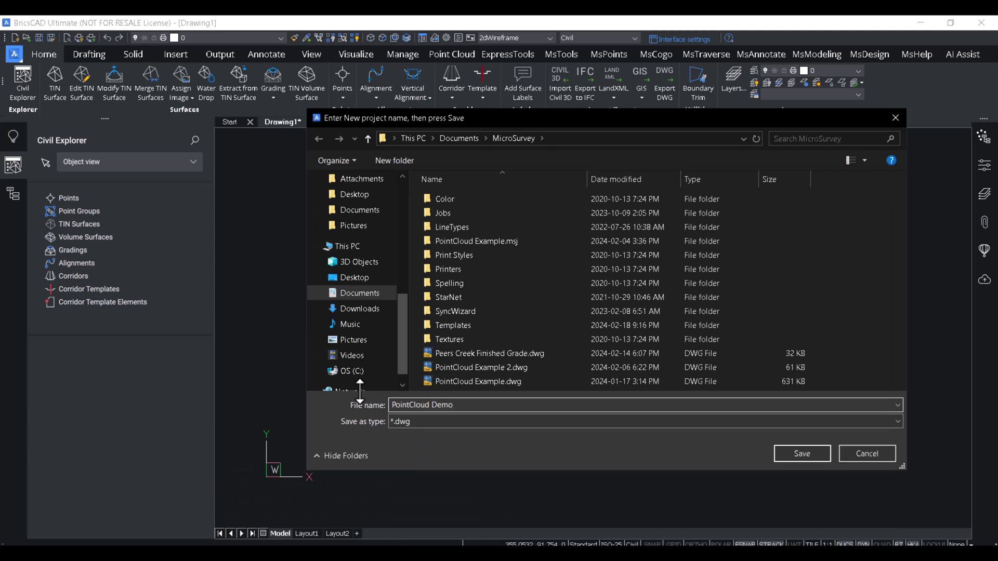
click(788, 455)
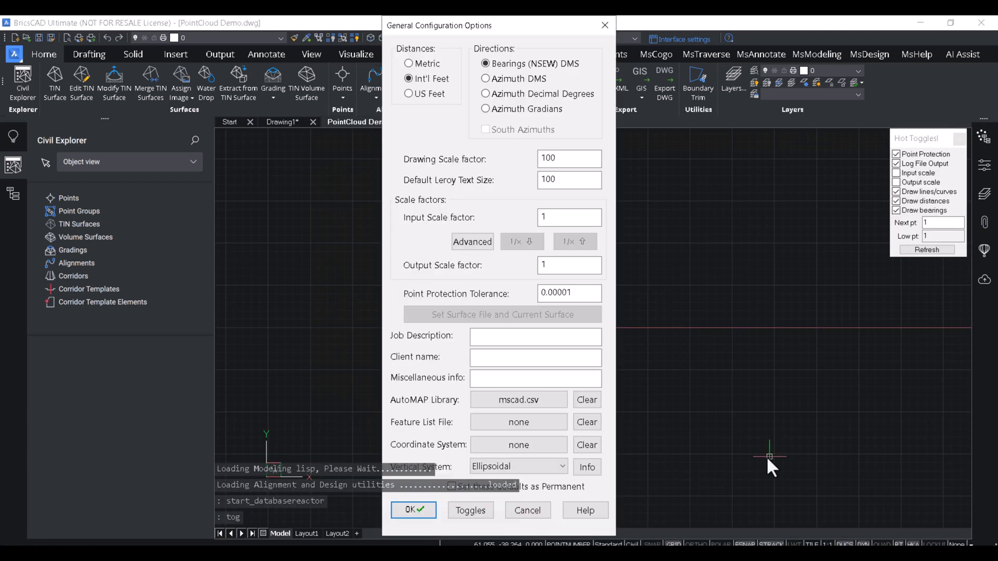
- Set the project to Metric distances and Azimuth DMS directions in General Configuration Options
click(409, 64)
click(485, 79)
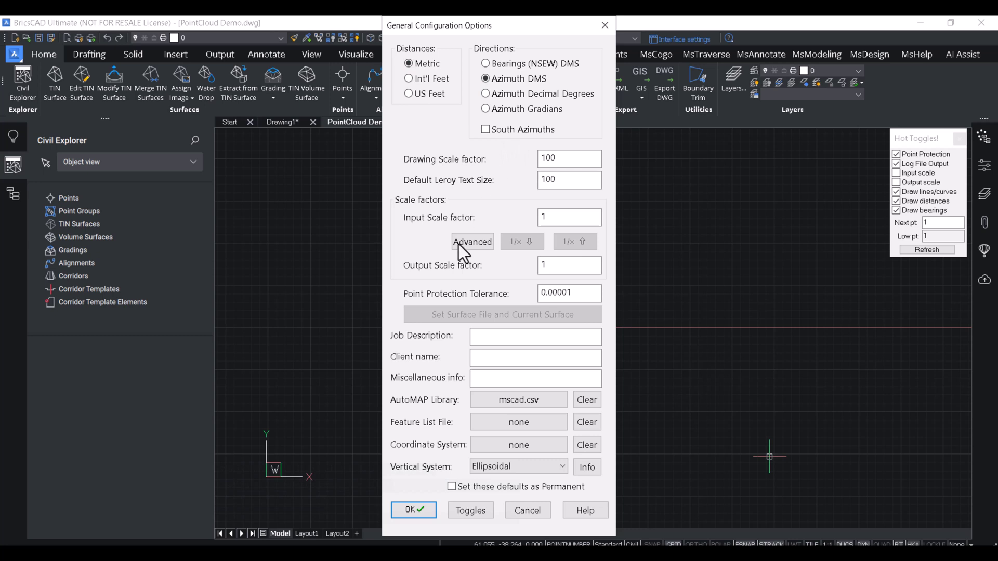
click(413, 510)
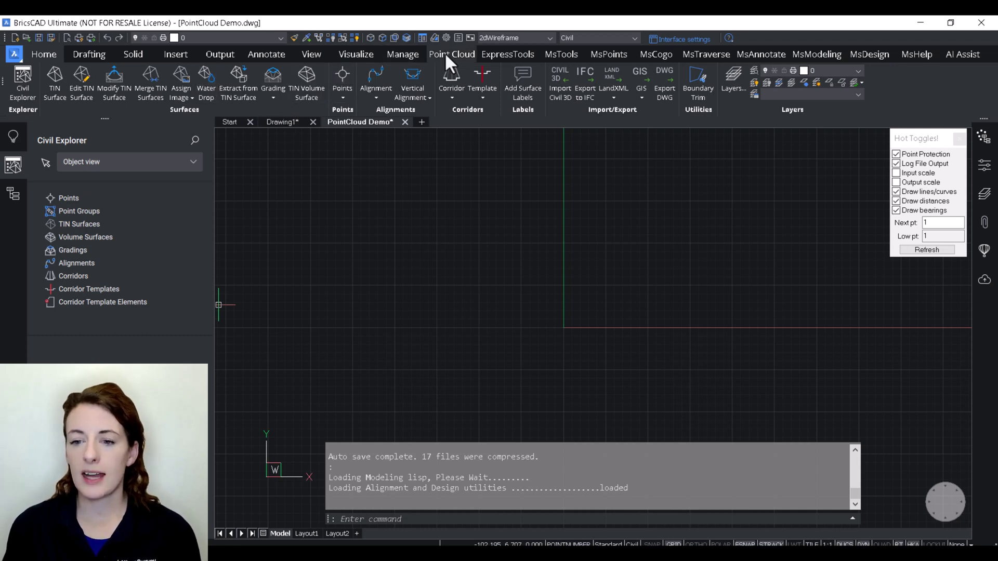
- Zoom to extents and start attaching the single file Col du Galibier.laz from the Desktop
click(442, 52)
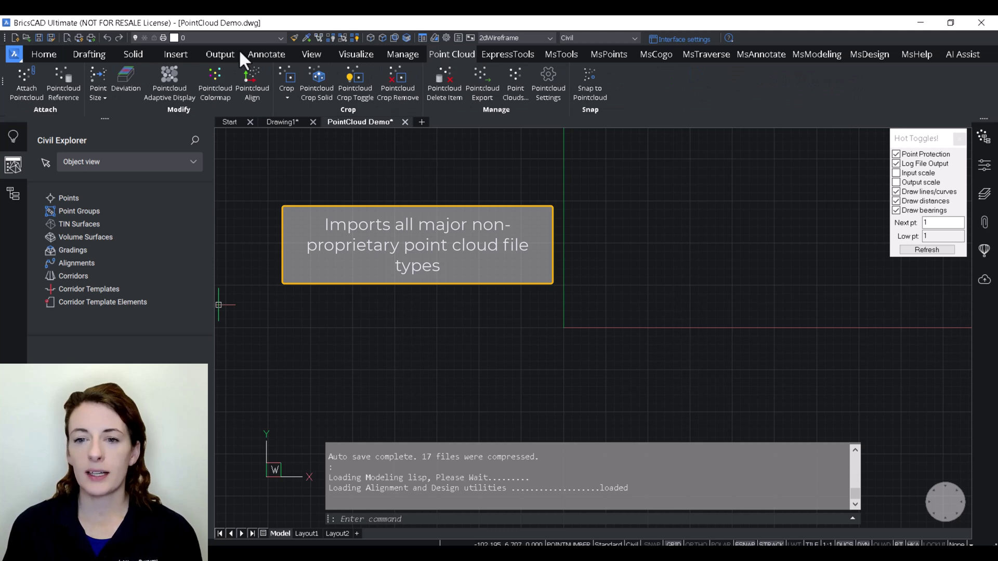
middle_click(874, 134)
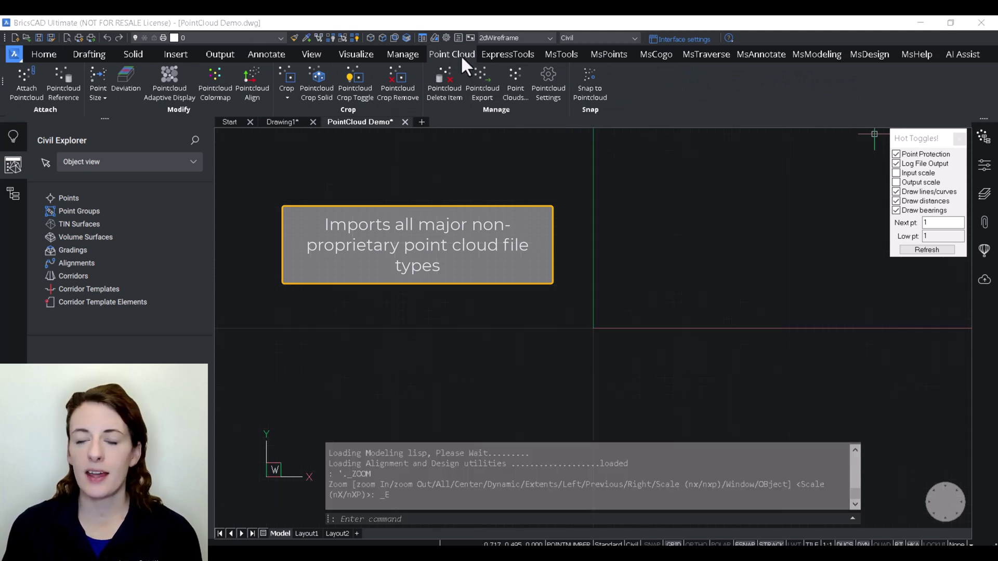
click(27, 93)
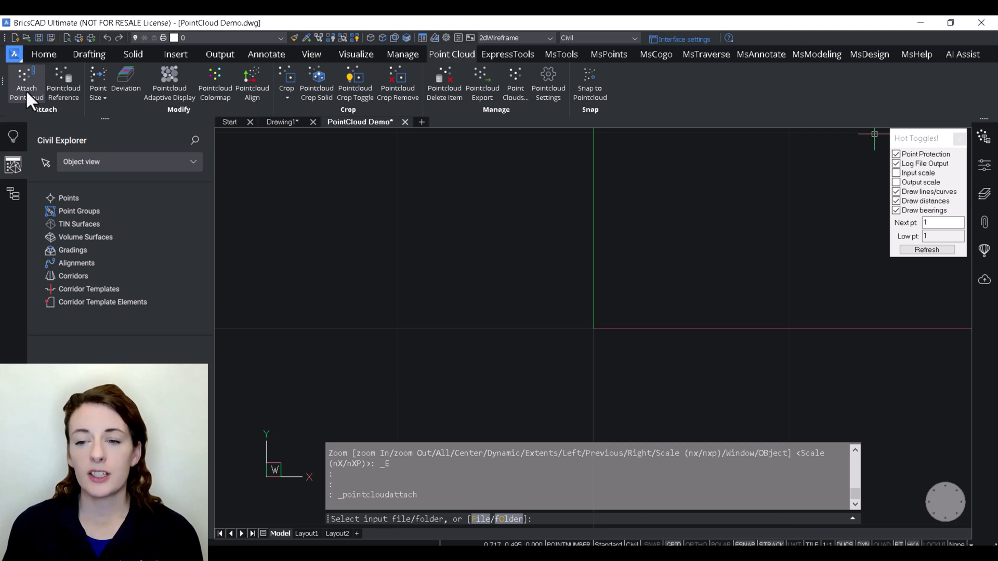
text(f)
key(Return)
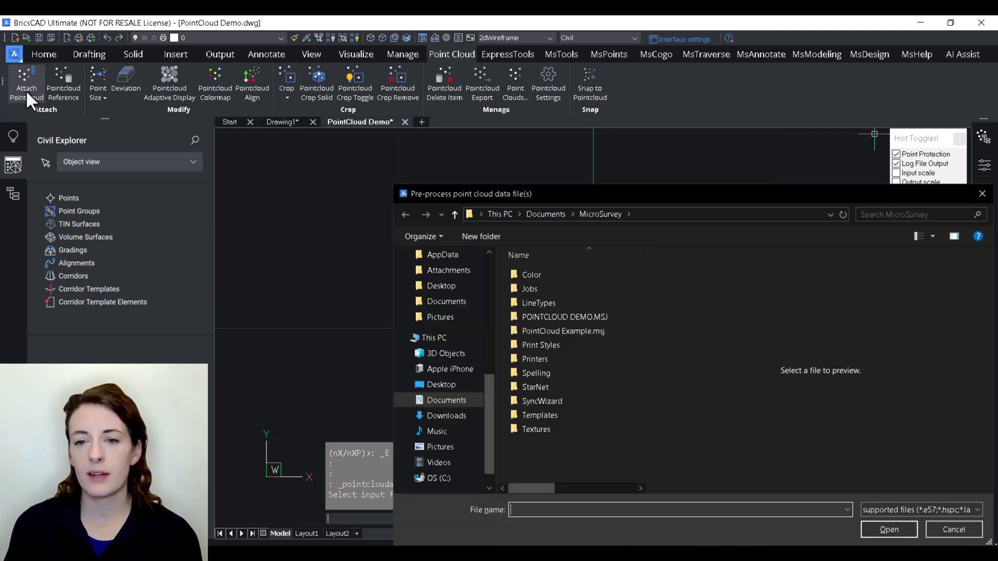
click(439, 384)
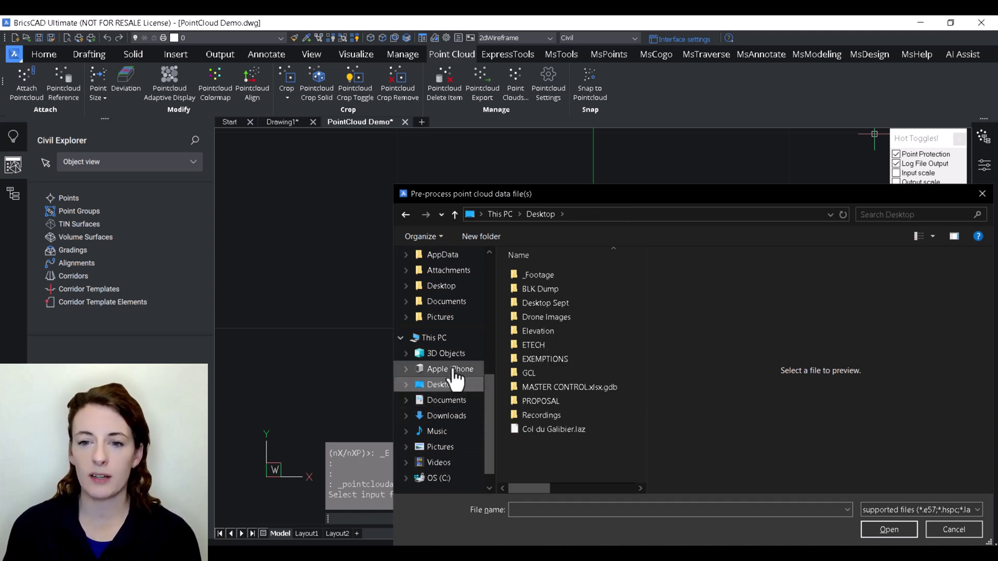
click(576, 431)
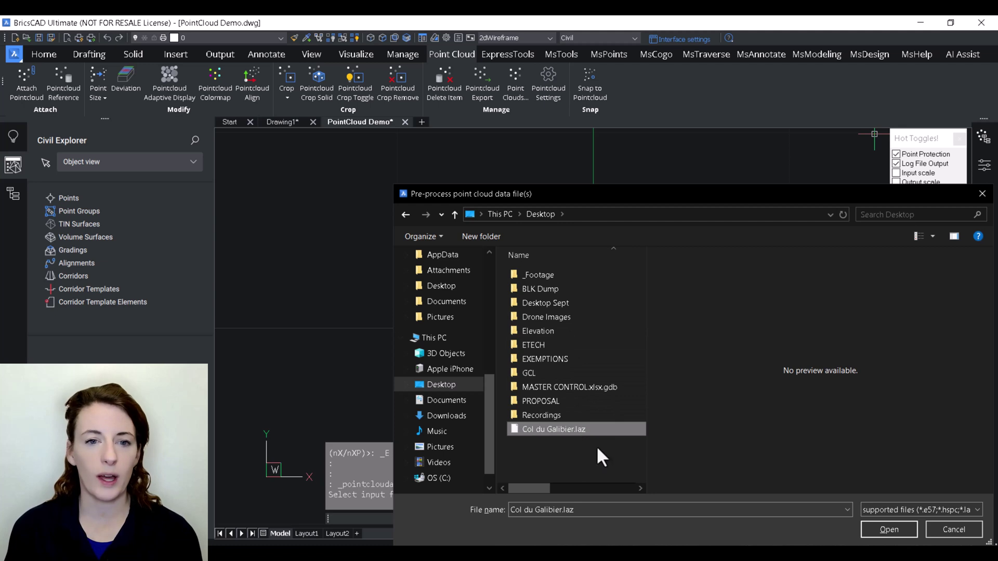
click(887, 532)
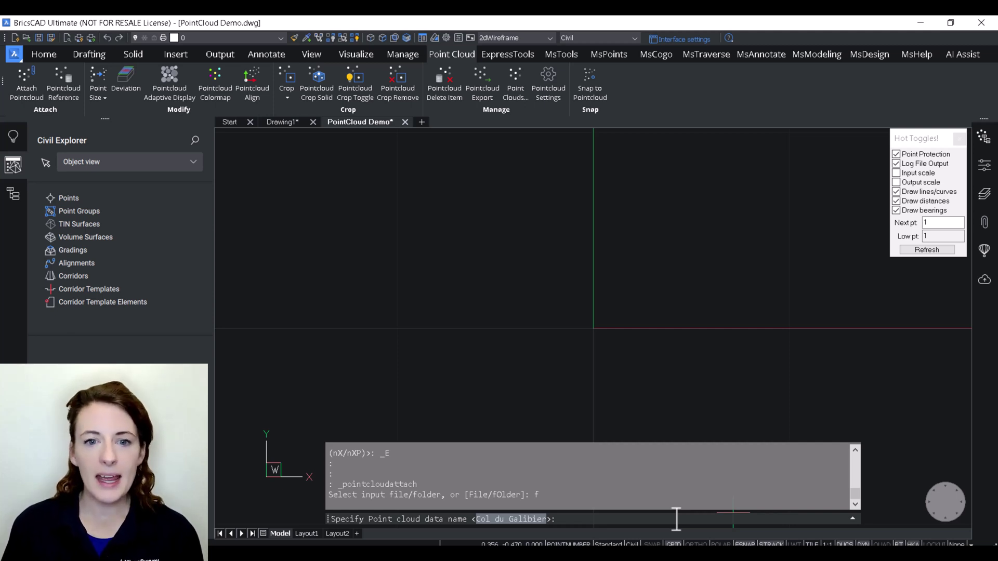
- Attach the point cloud as 'Col du Galibier' in metres at the default origin placement
key(Return)
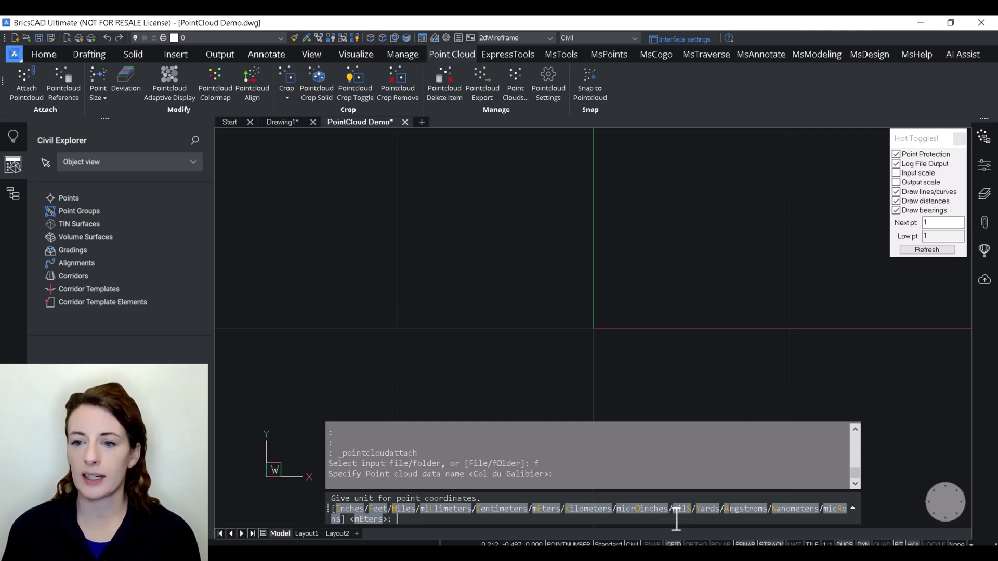
text(e)
key(Return)
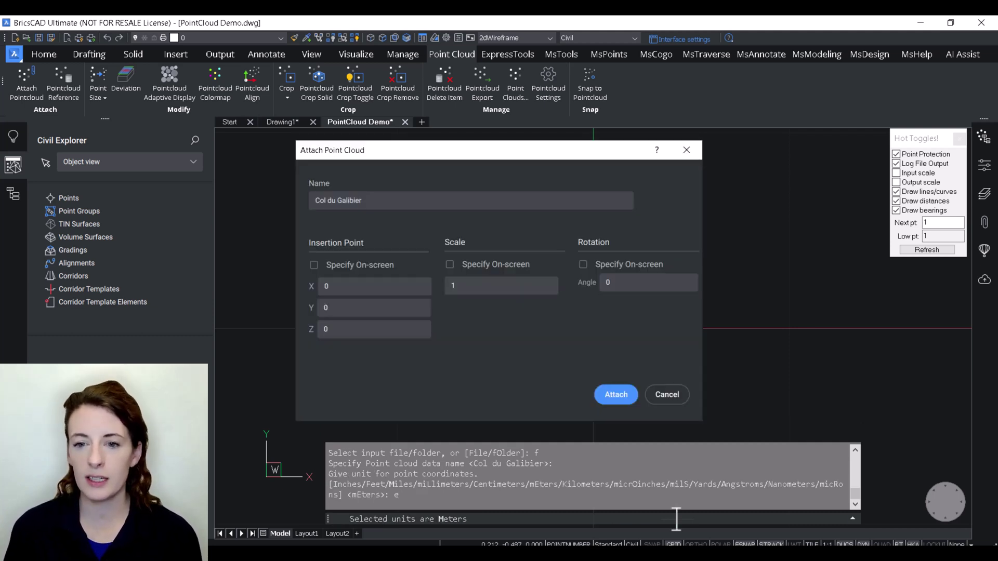
click(616, 394)
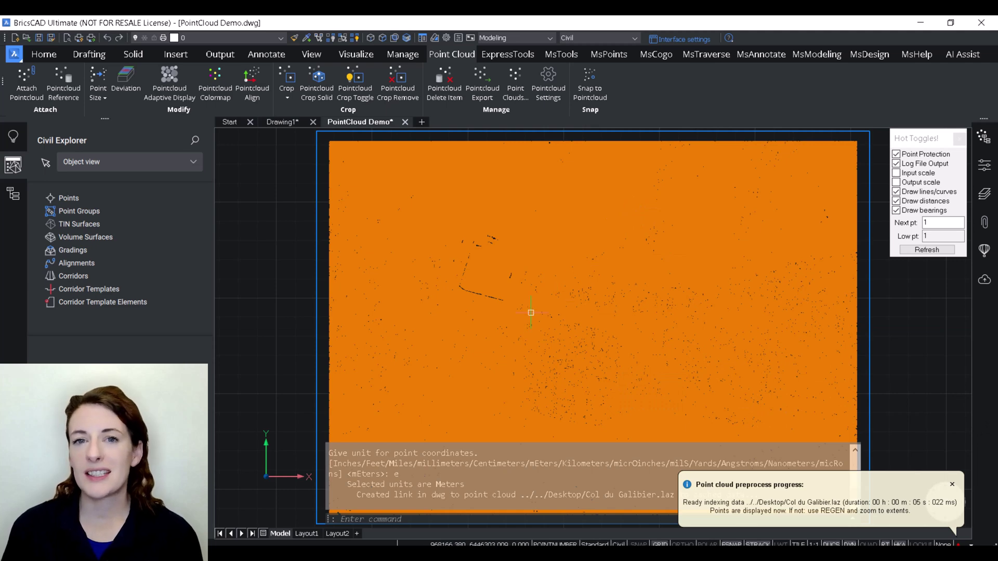
- Dismiss the preprocessing notice and zoom in and out over the point cloud
scroll(530, 312, up, 5)
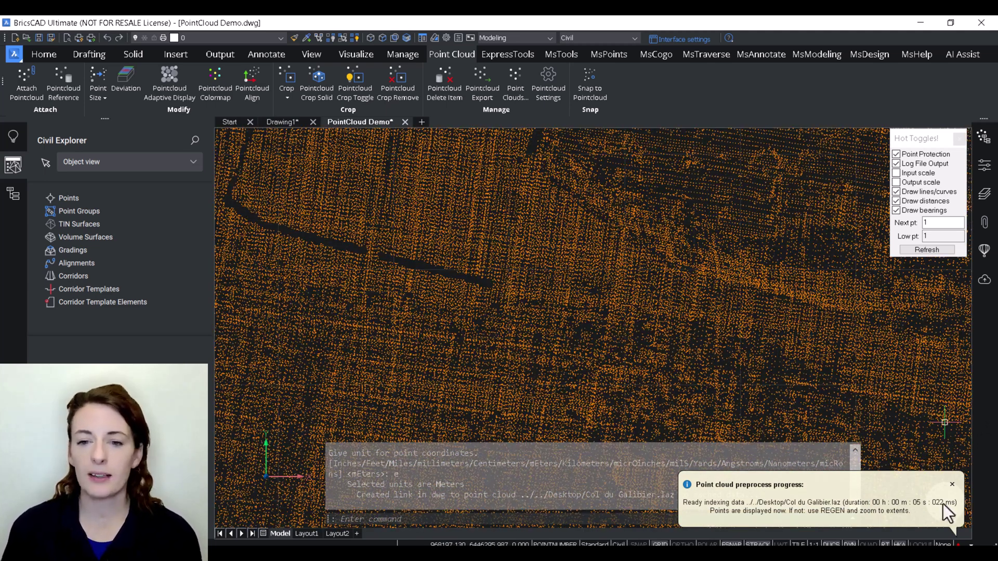
click(952, 486)
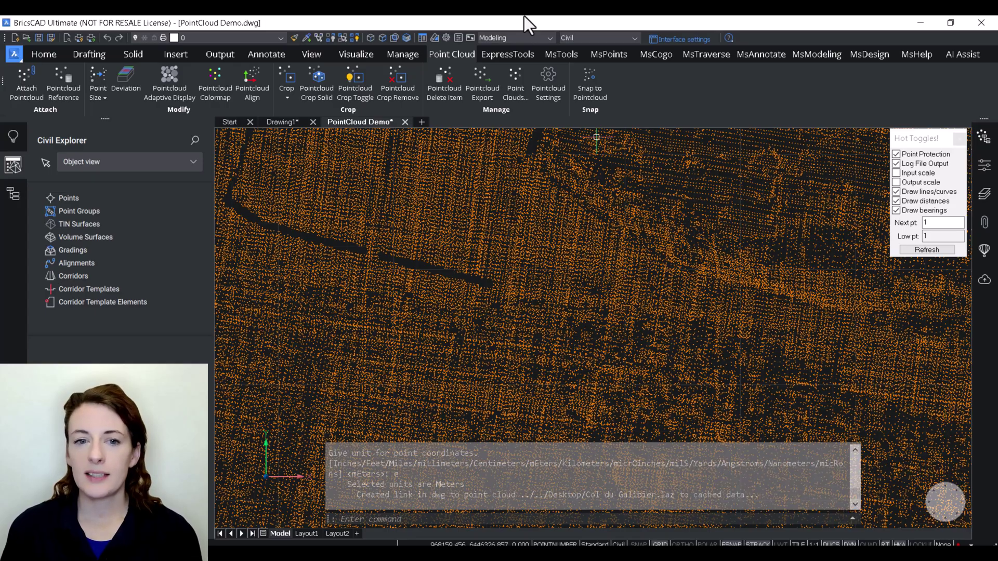
scroll(519, 218, down, 5)
scroll(580, 299, up, 5)
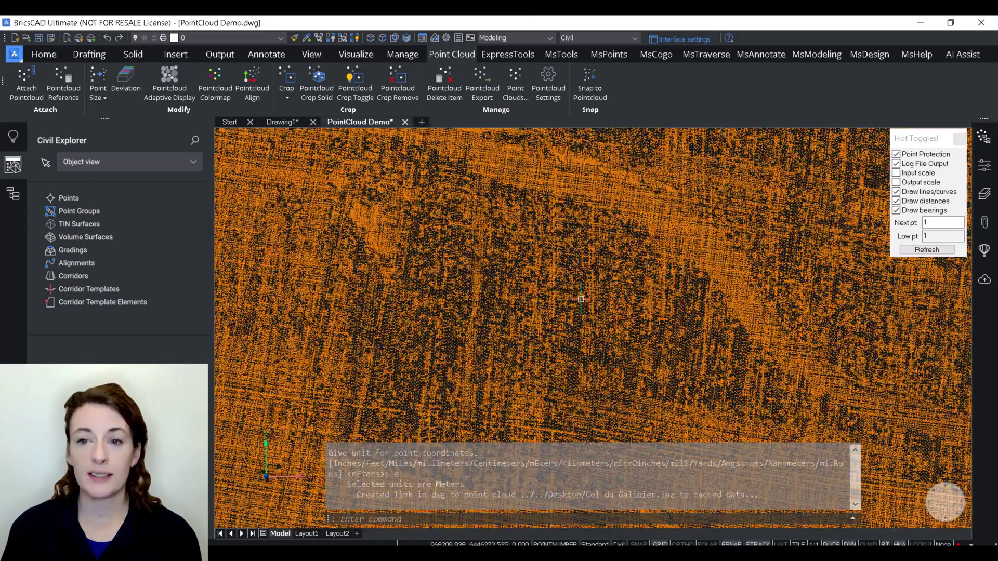
scroll(581, 299, down, 5)
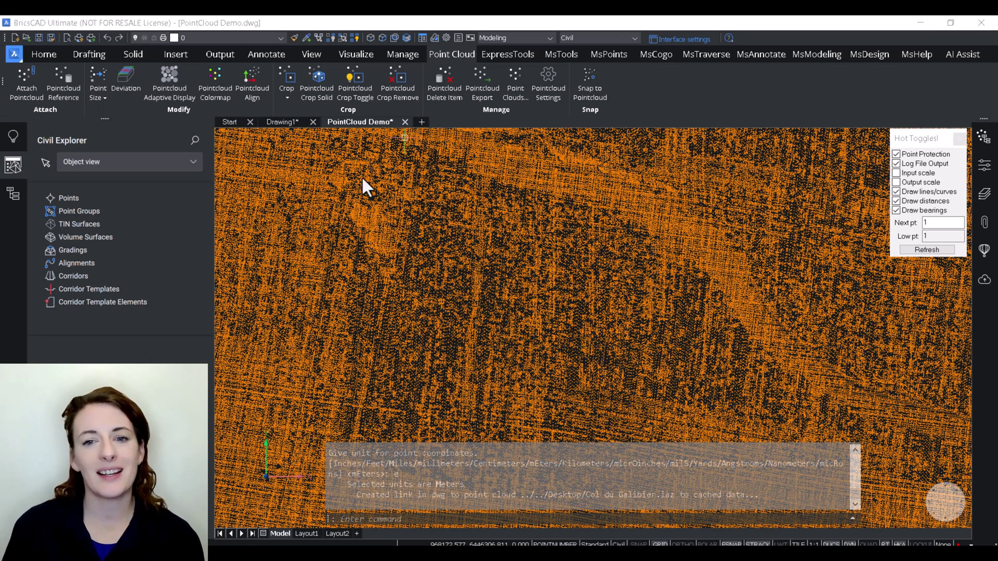
- Colour the point cloud by Intensities using the Spectrum colour scheme
click(207, 85)
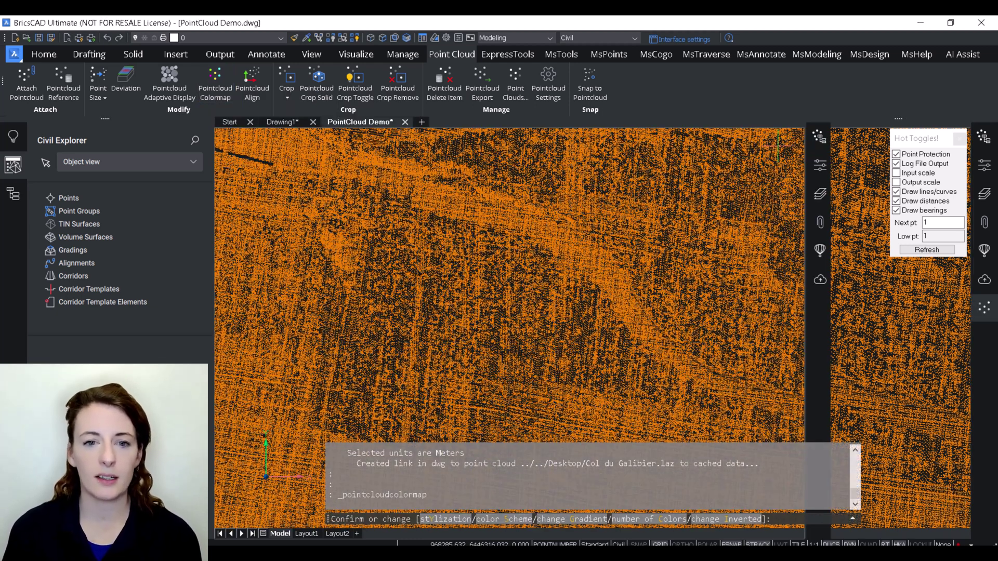
click(959, 139)
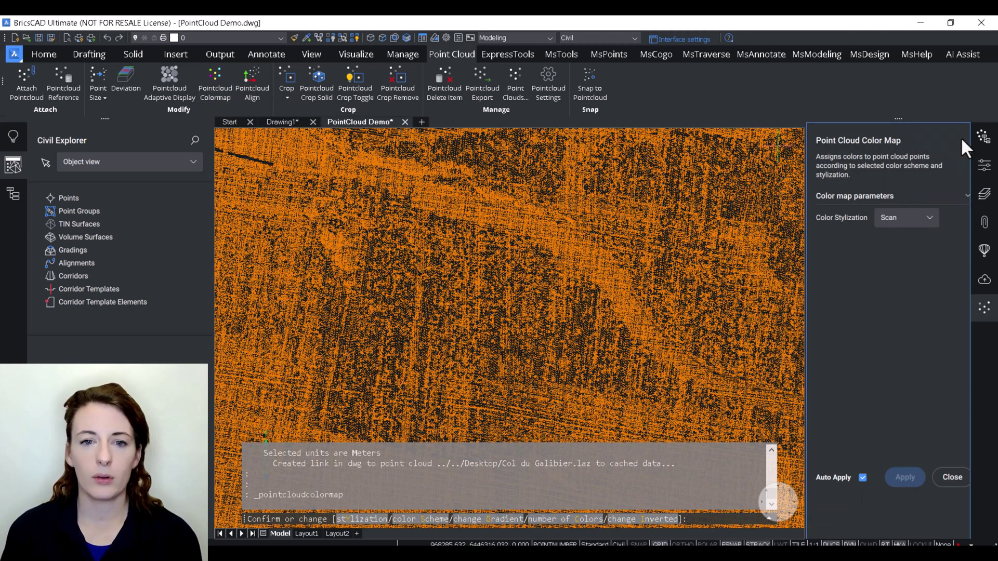
click(933, 218)
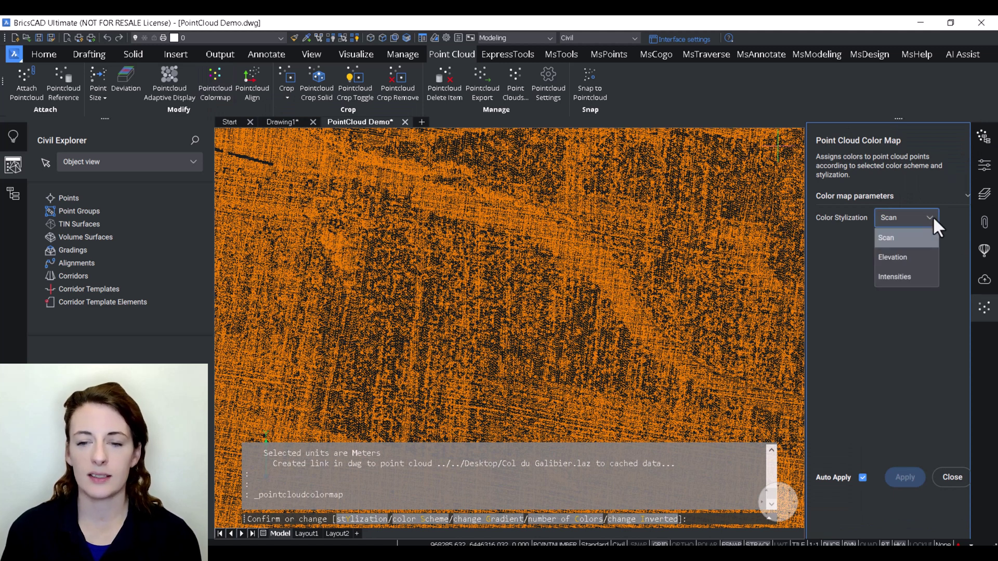
click(899, 277)
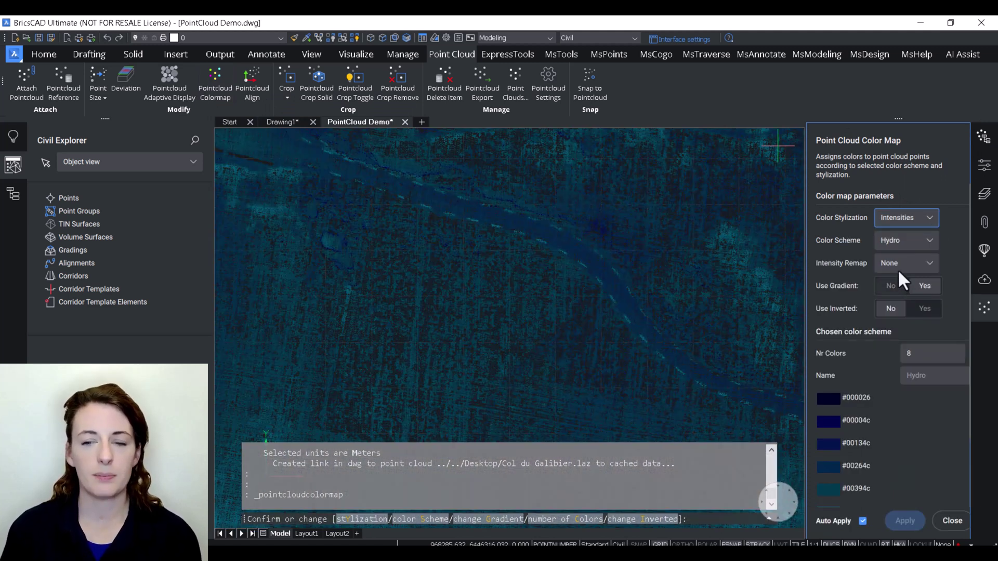
click(933, 239)
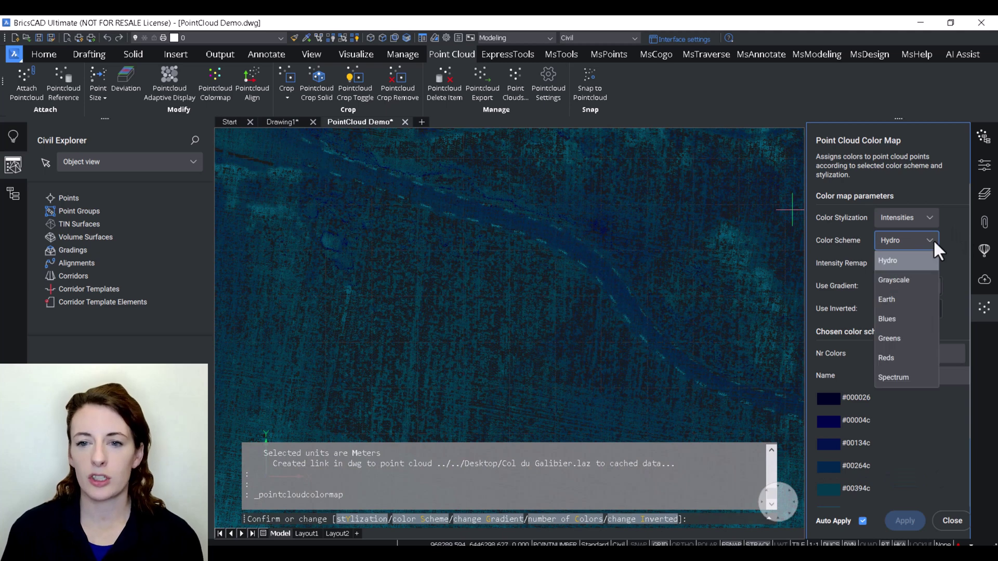
click(911, 380)
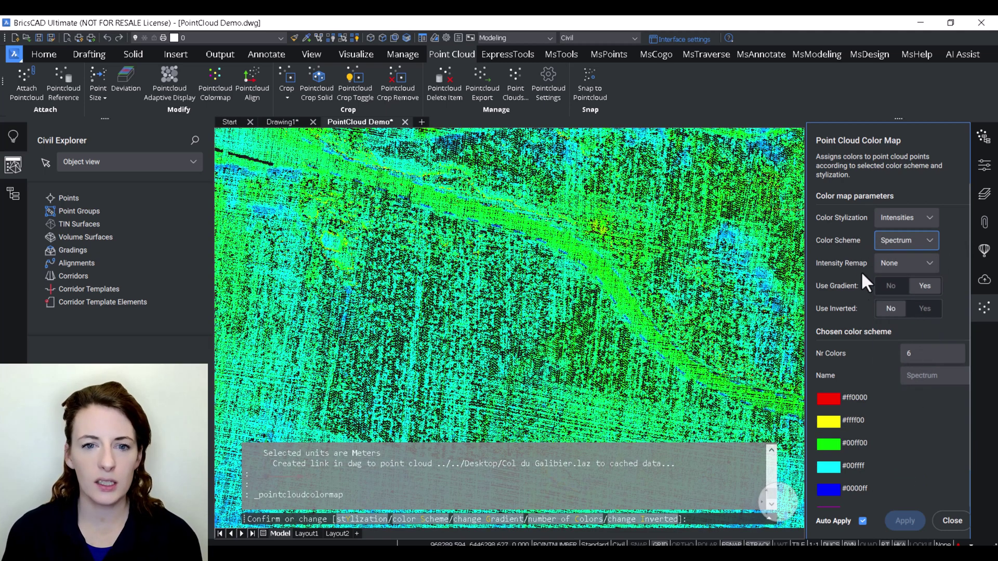
- Invert the colour scheme, set Intensity Remap to Shadows, and close the colour map settings
click(925, 308)
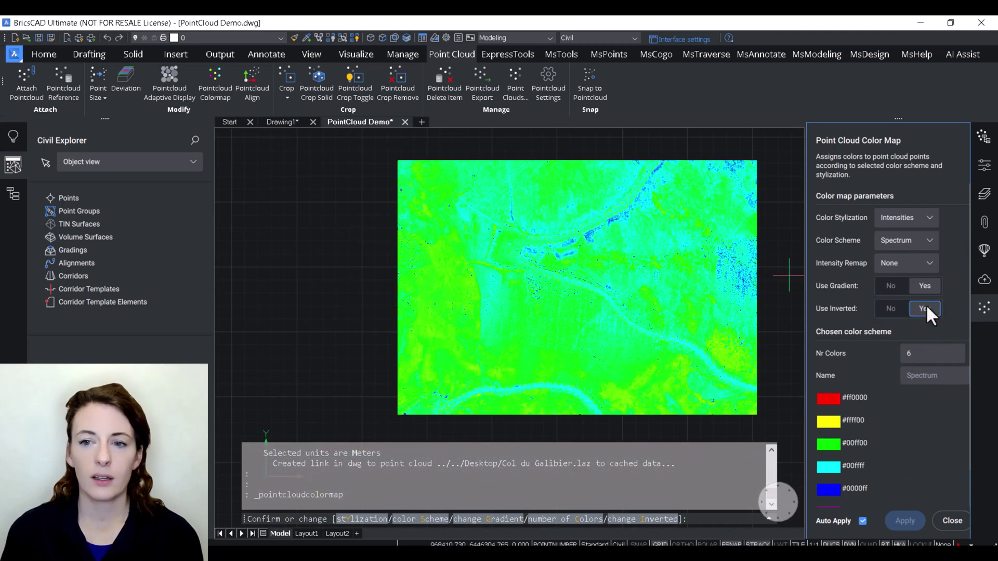
click(903, 257)
click(903, 259)
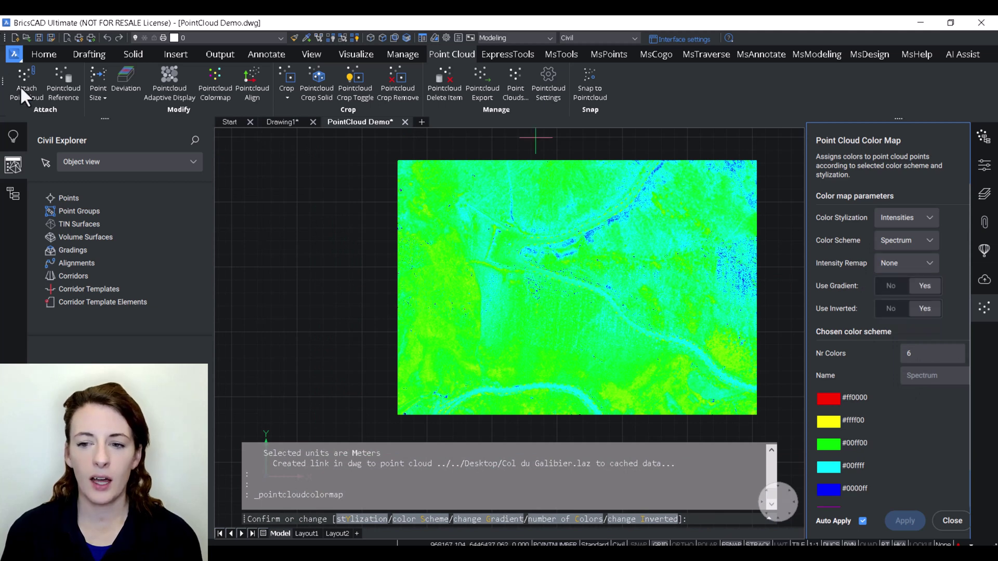
click(917, 264)
click(905, 321)
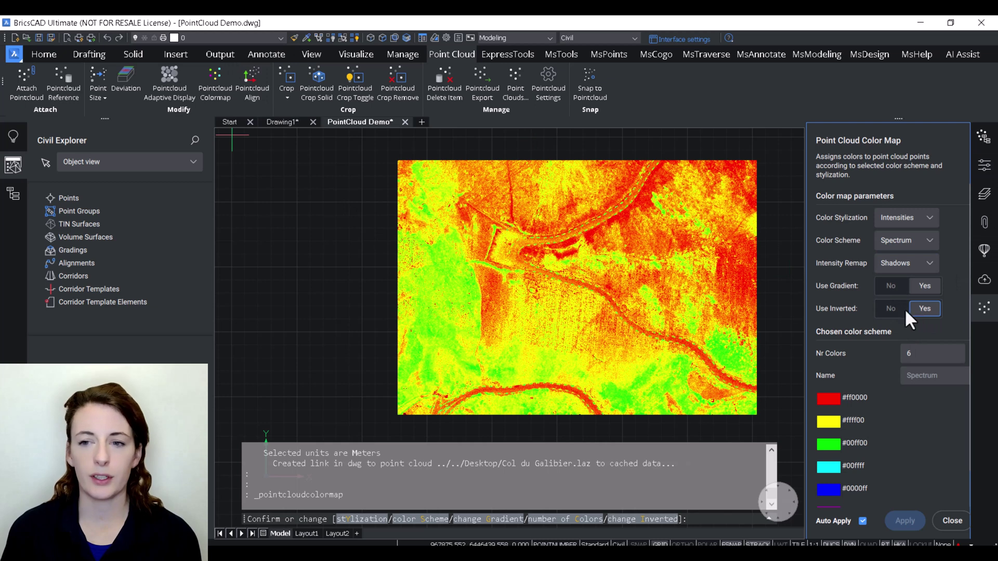
click(904, 308)
click(928, 310)
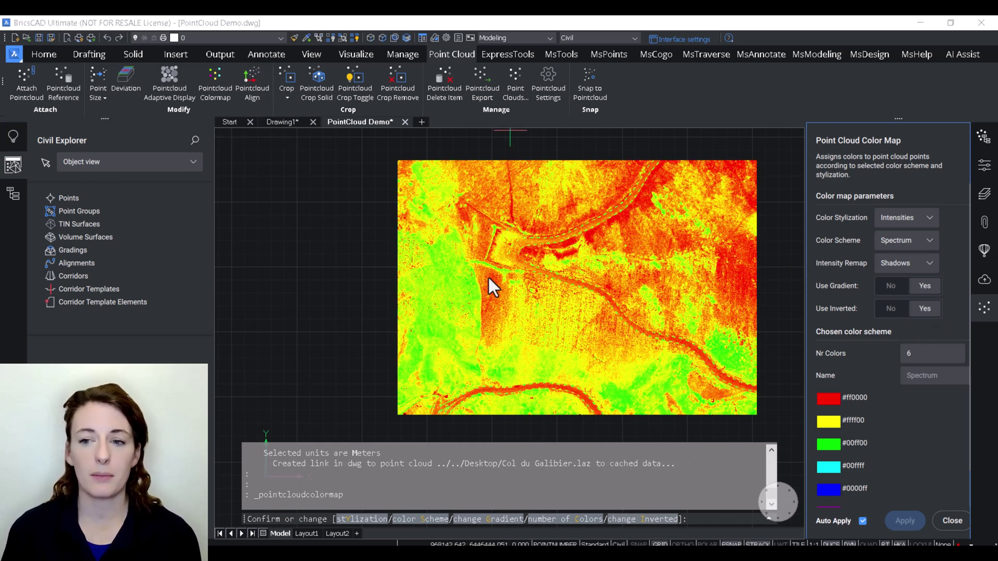
click(951, 520)
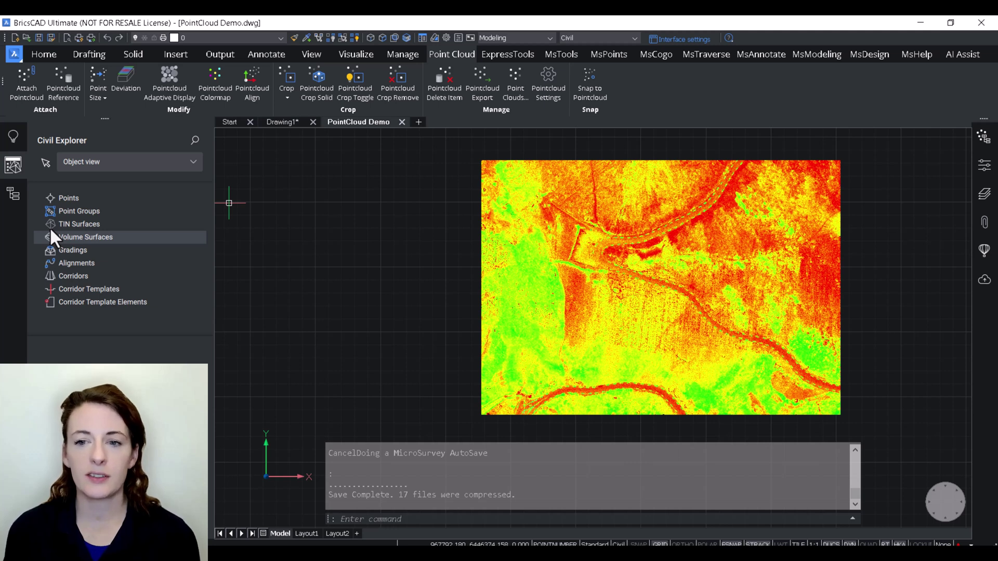
- Start a new TIN surface from point cloud data, selecting ALL point clouds as the source
right_click(109, 222)
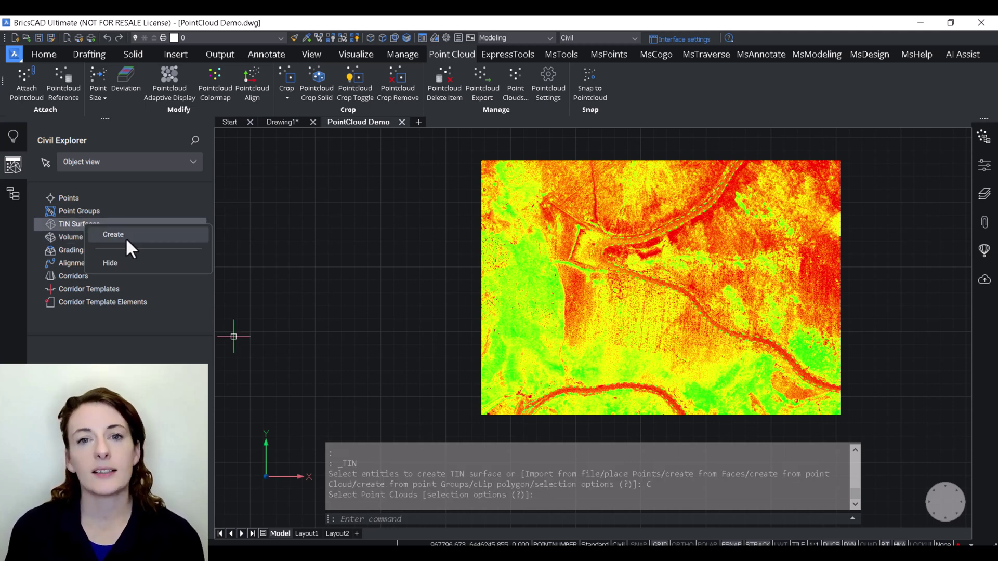
click(126, 236)
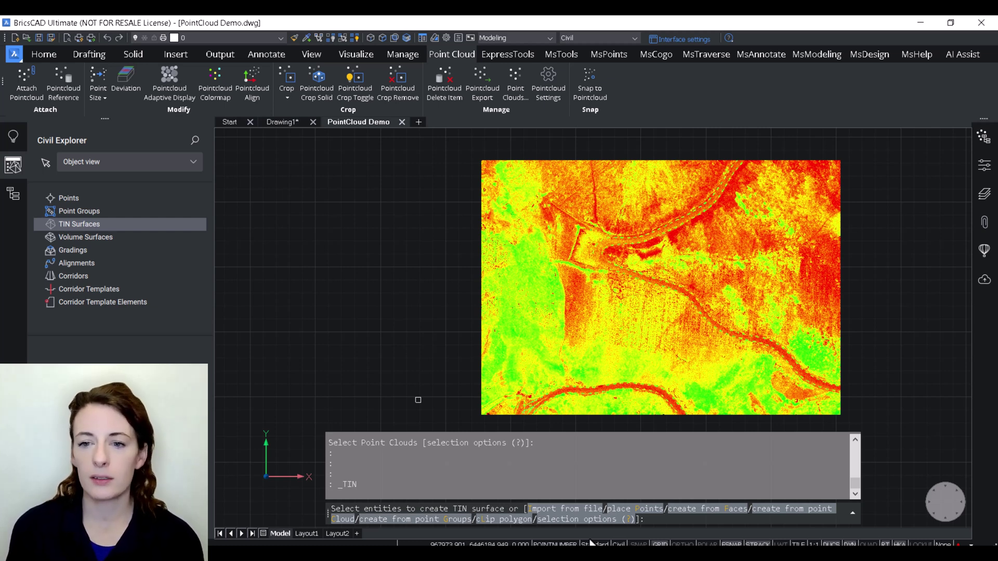
click(345, 518)
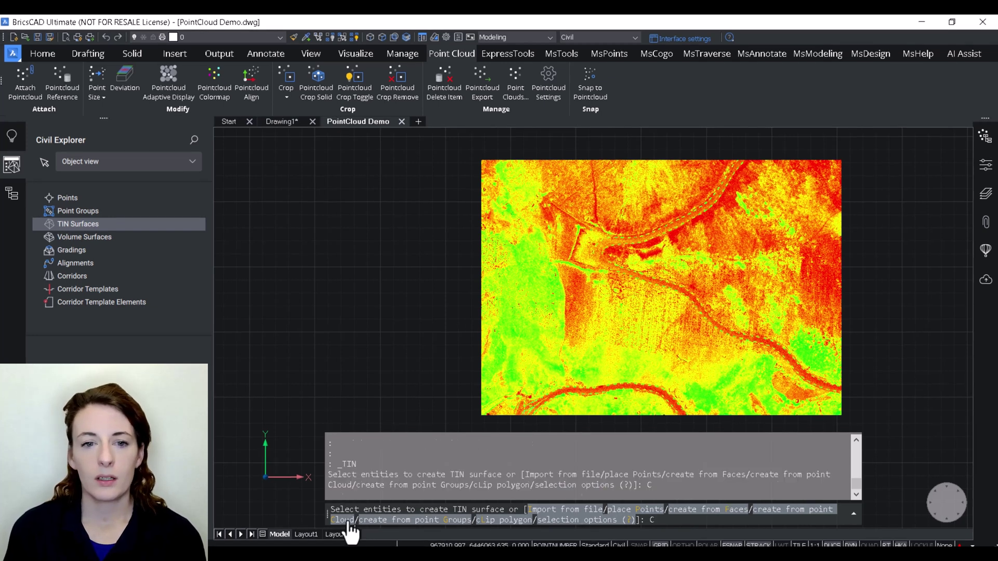
click(522, 520)
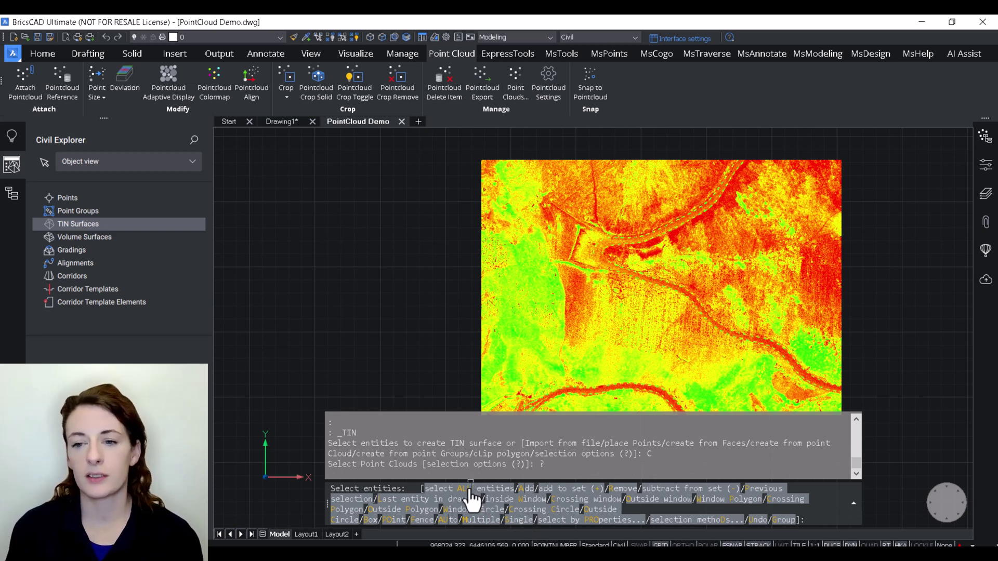
click(469, 490)
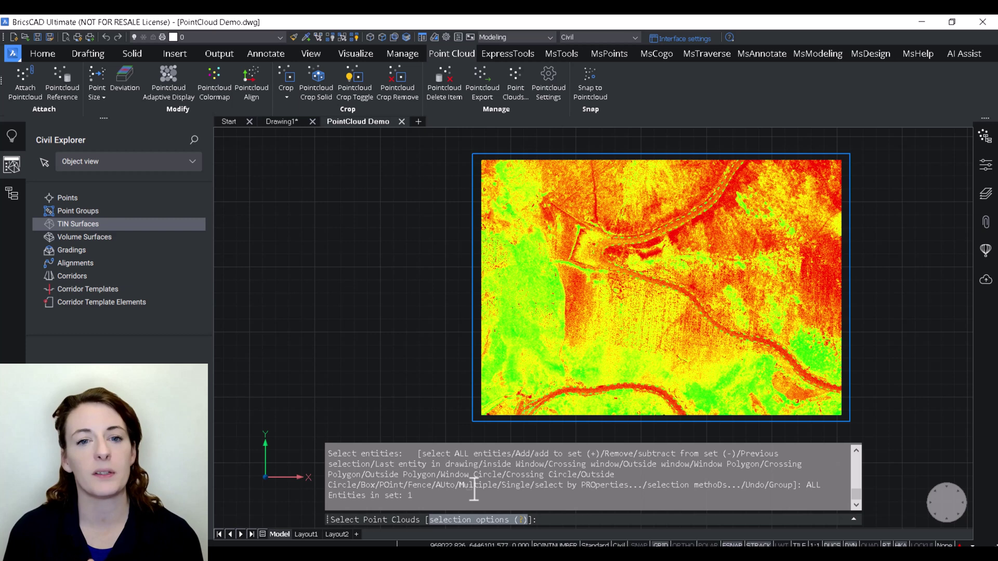
- Simplify the TIN with a 10.000 radius and elevation difference 1, without densifying
key(Return)
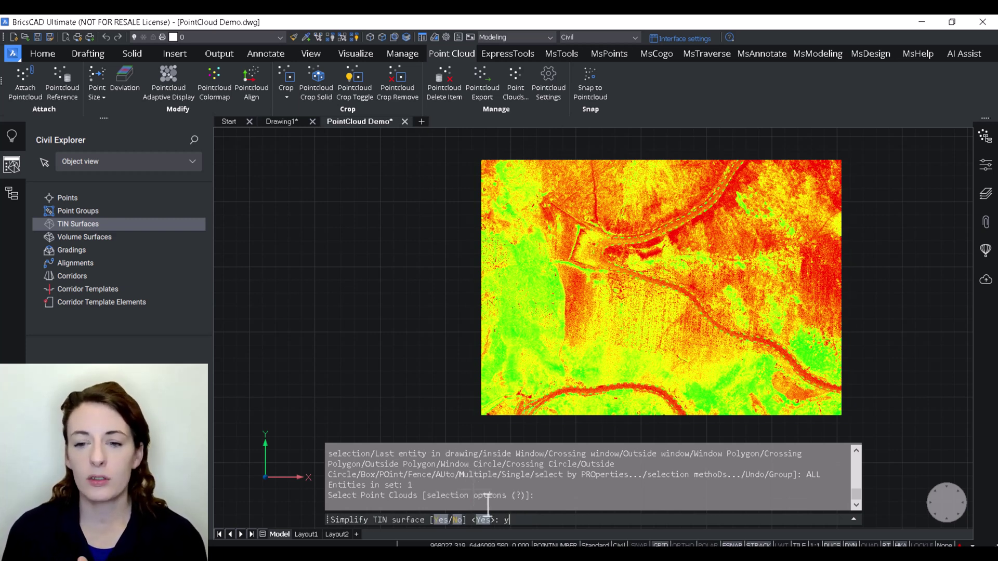
key(Return)
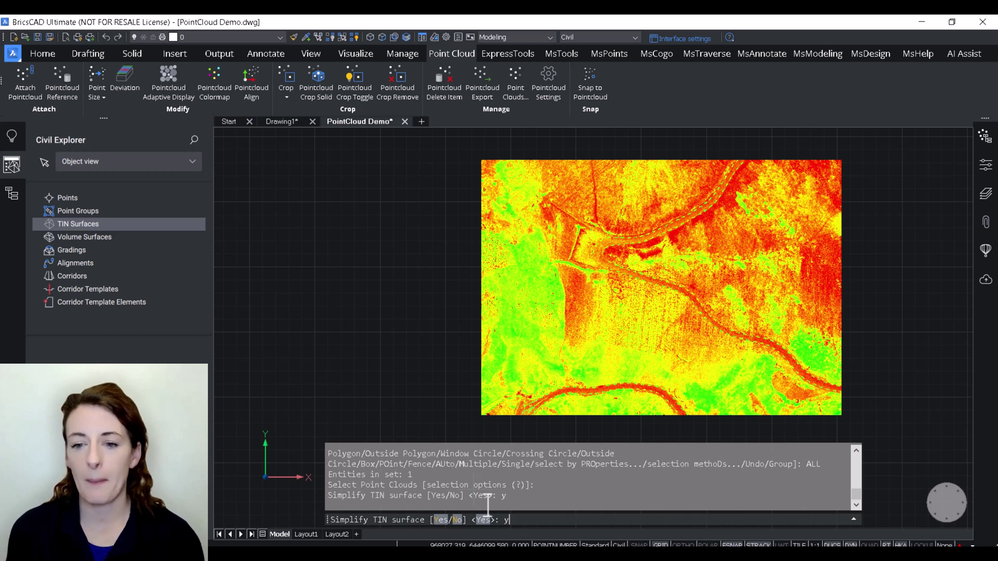
key(Return)
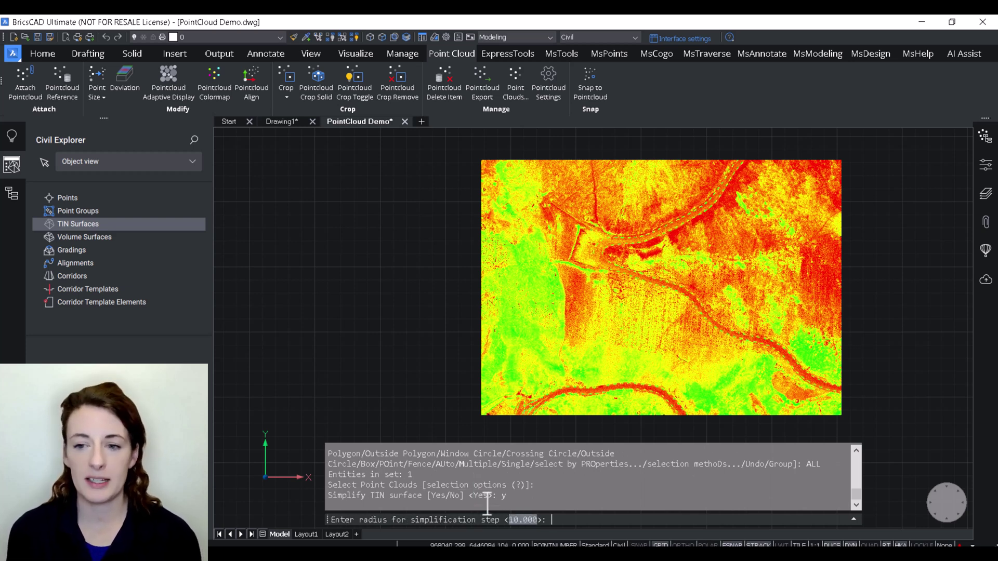
key(Return)
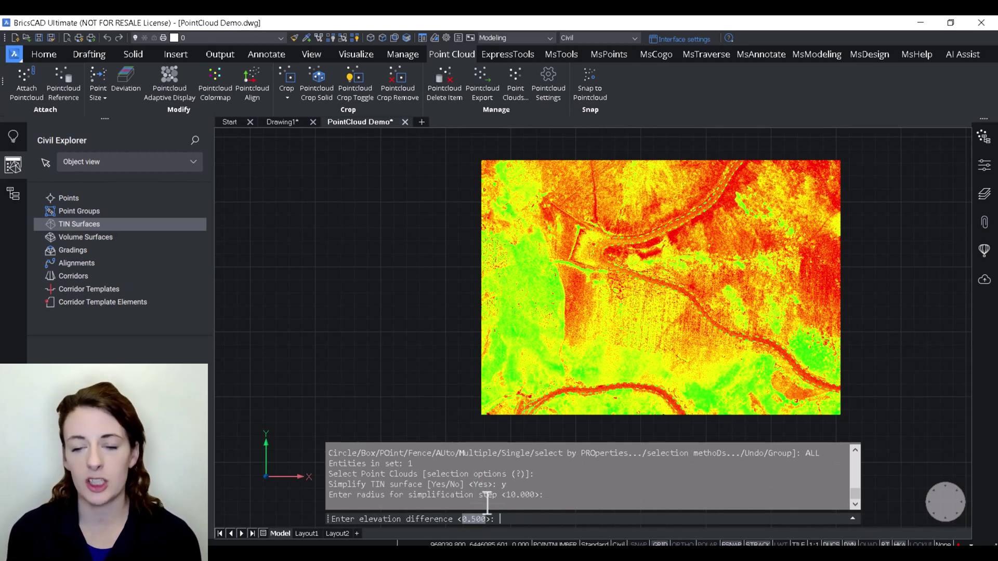
key(Return)
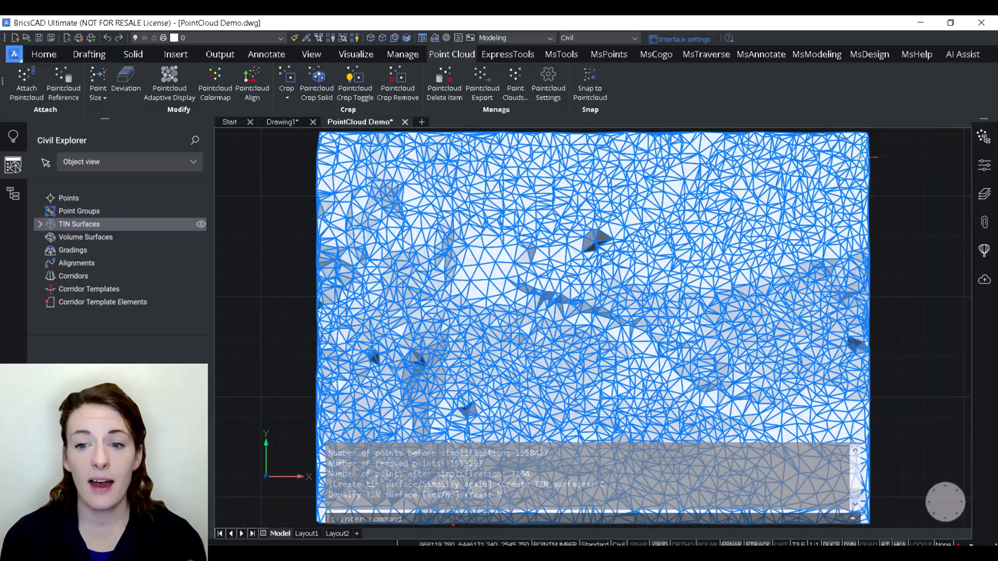
- Orbit to an oblique view and remove the tall and left spike points from Surface1
shift+middle_drag(862, 156, 629, 373)
shift+middle_drag(477, 247, 669, 289)
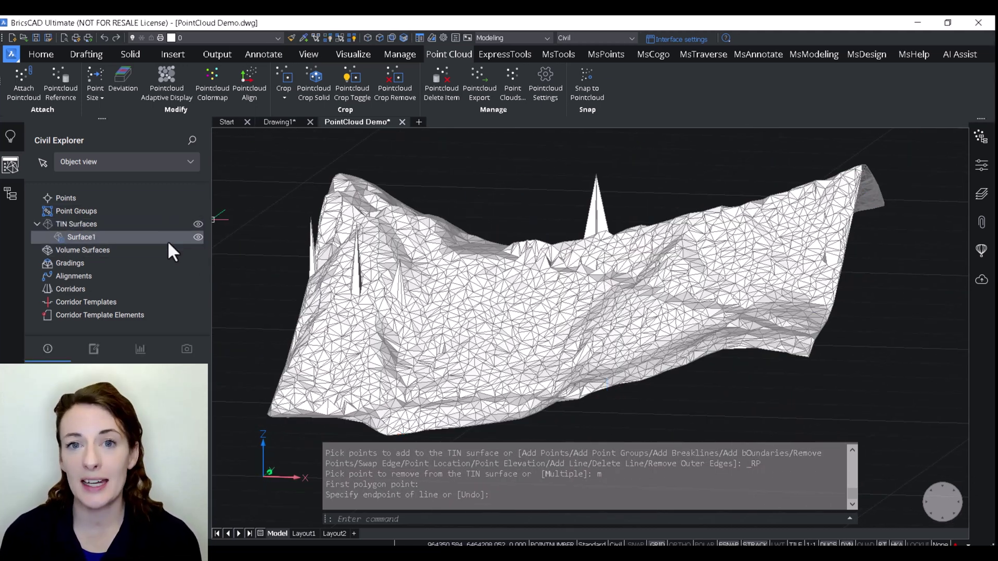
right_click(125, 239)
mouse_move(156, 251)
click(79, 325)
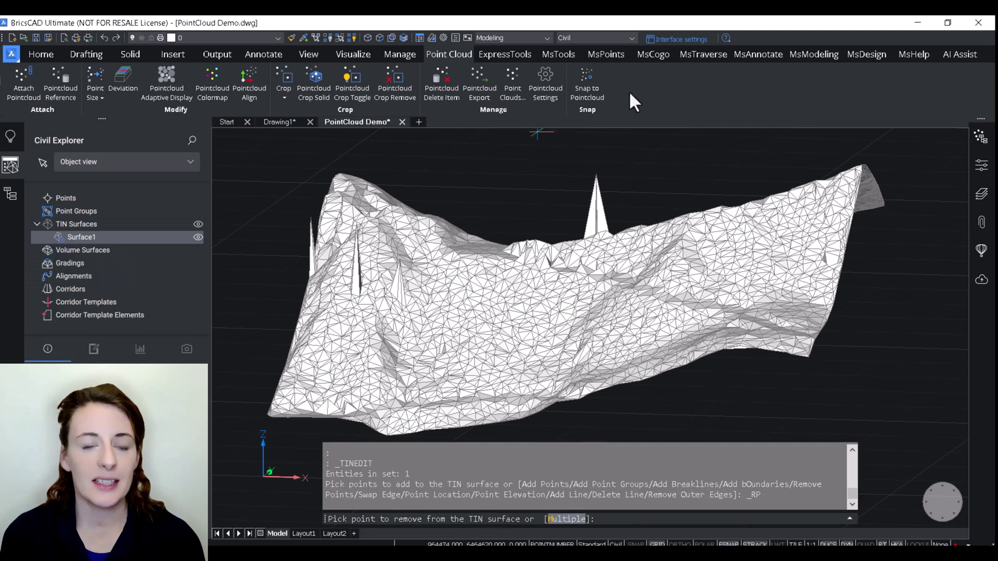
click(596, 177)
click(308, 219)
- Remove the remaining spike points from other angles, then end the point removal
shift+middle_drag(484, 264, 395, 218)
click(380, 208)
shift+middle_drag(494, 305, 470, 271)
click(494, 301)
click(446, 229)
shift+middle_drag(534, 290, 635, 380)
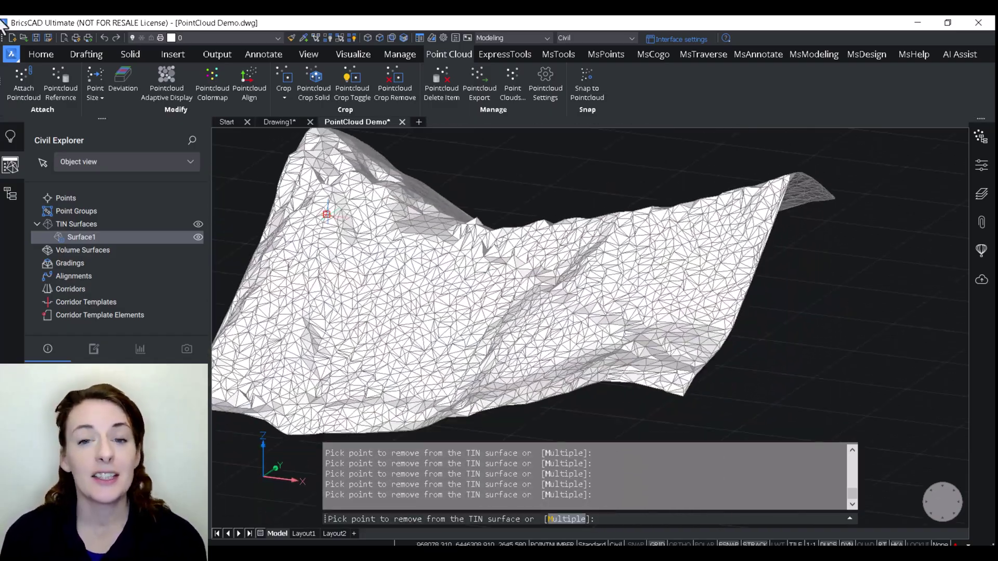
shift+middle_drag(497, 309, 806, 229)
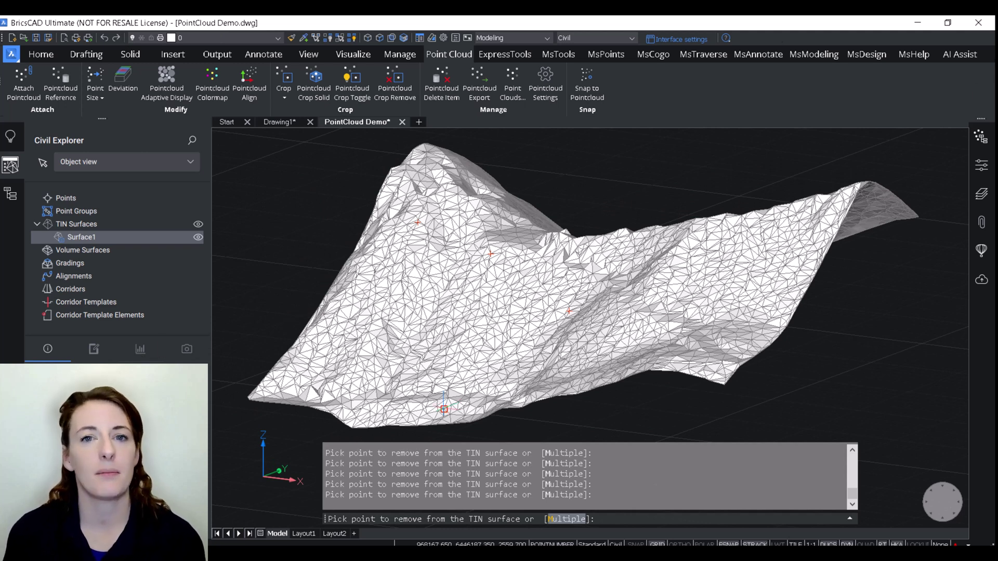
key(Escape)
key(ctrl+a)
key(Escape)
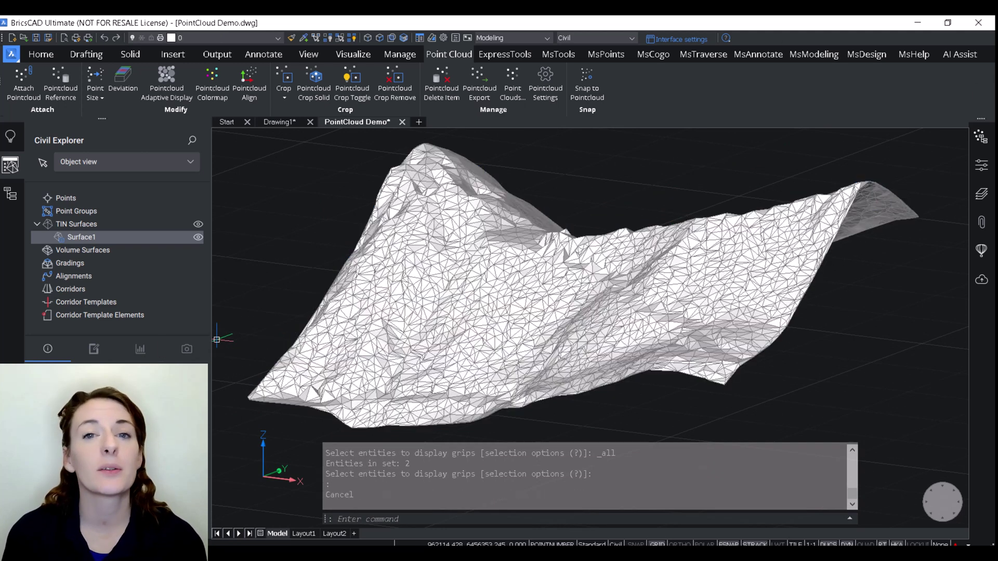